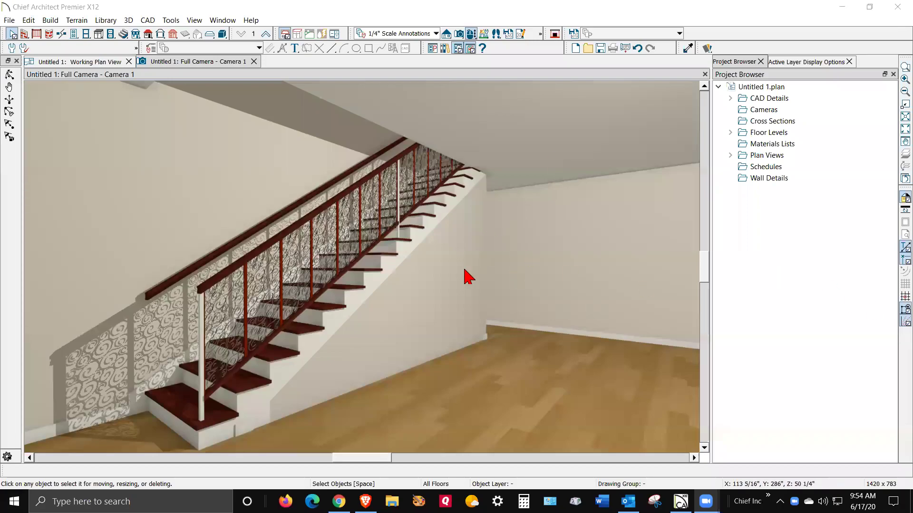
Check floors 2 and 1 in plan view, preview the stairs in Camera 1, then return to plan.
click(586, 15)
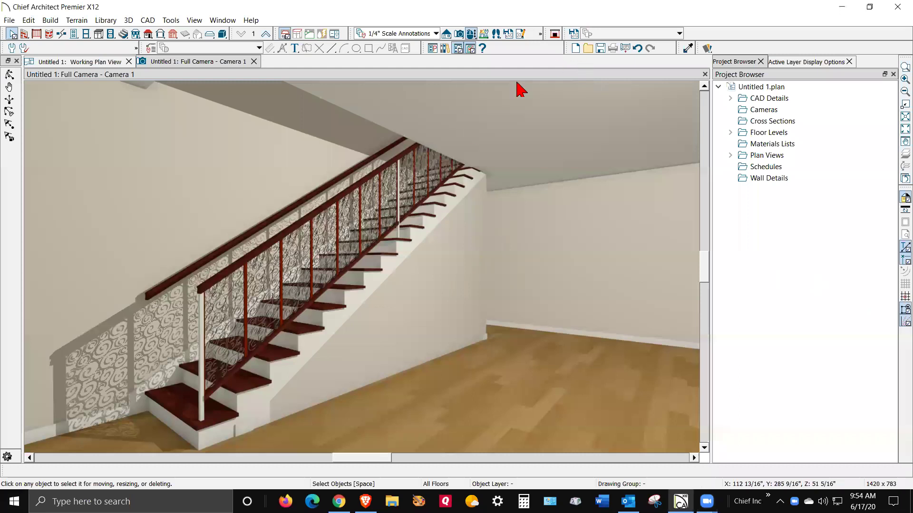
key(ctrl+Tab)
scroll(499, 314, down, 3)
scroll(511, 301, down, 1)
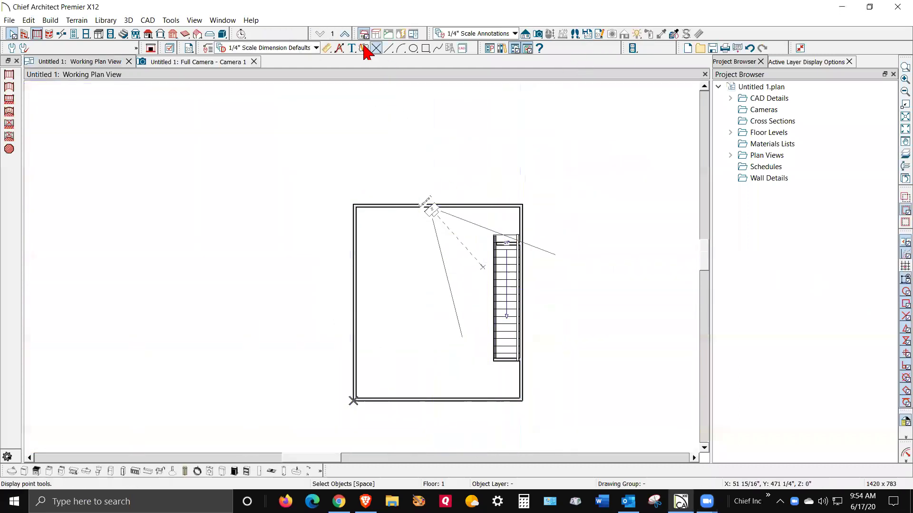
click(344, 34)
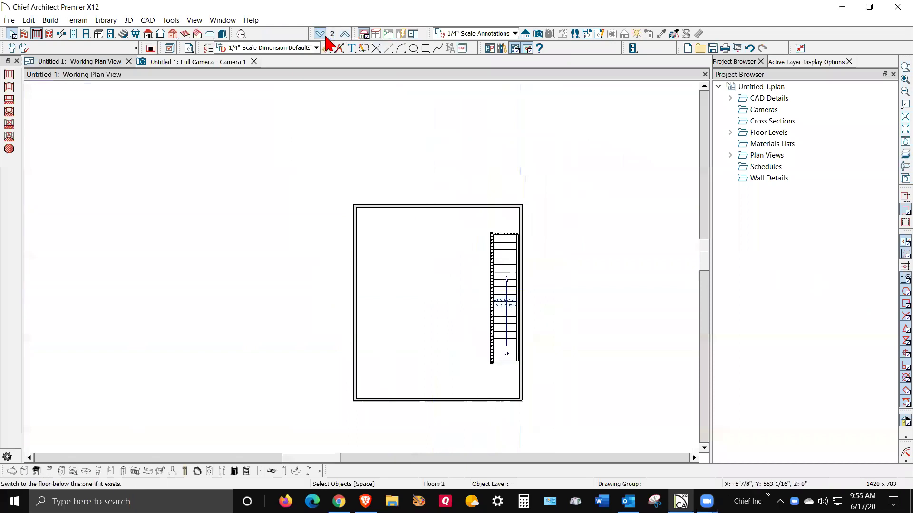
click(322, 35)
key(ctrl+Tab)
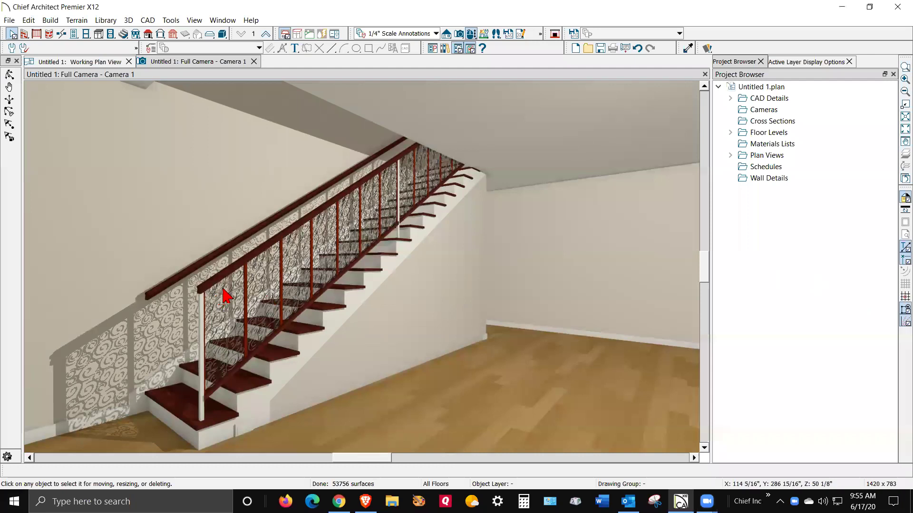
key(ctrl+Tab)
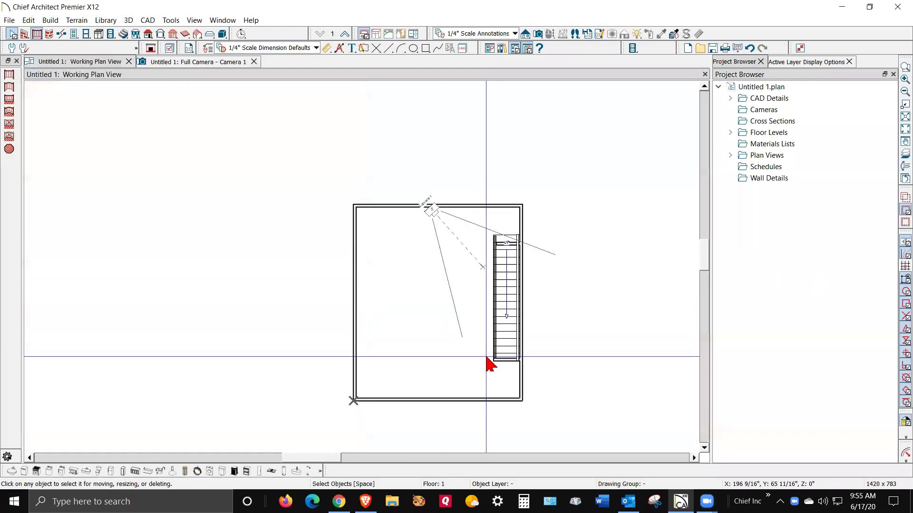
scroll(492, 364, up, 2)
right_click(524, 293)
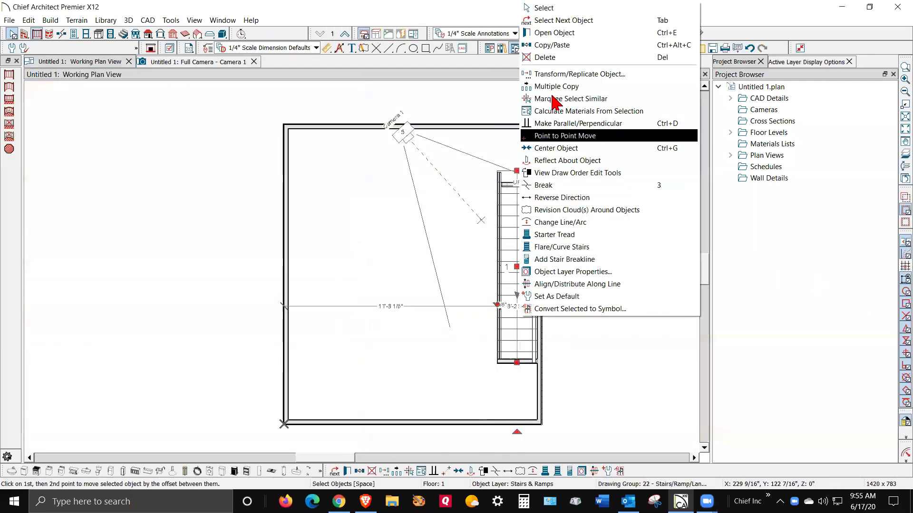
click(569, 35)
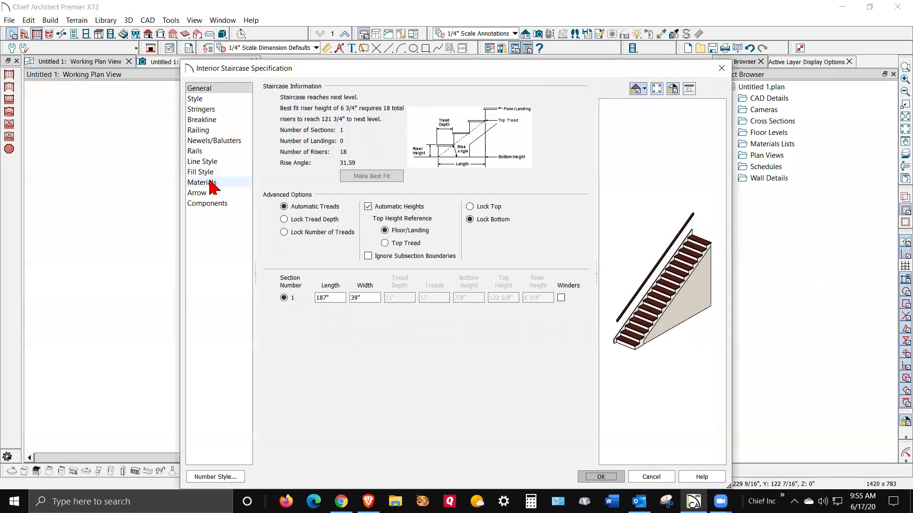
click(201, 172)
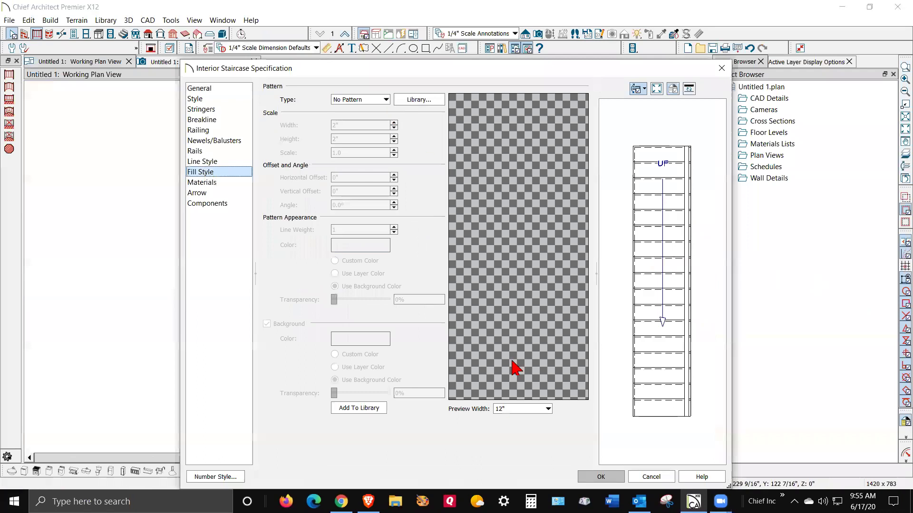
click(601, 477)
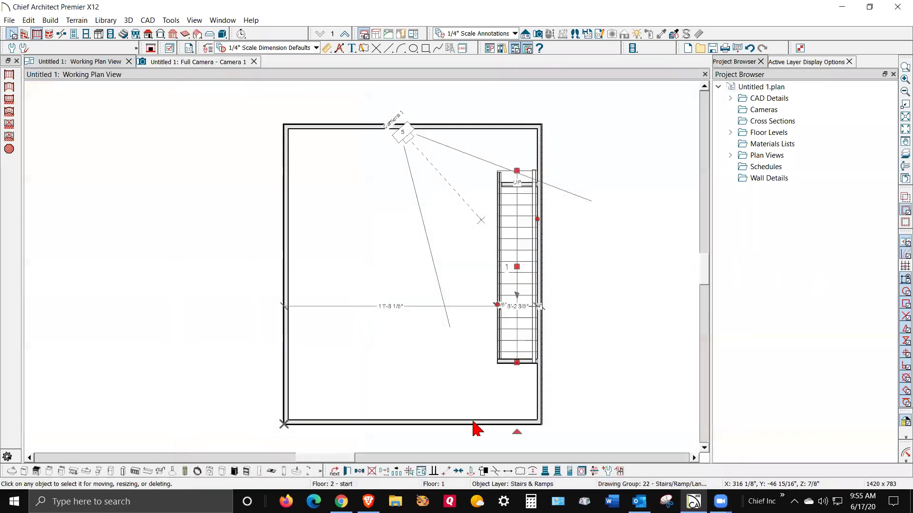
scroll(542, 371, up, 4)
scroll(555, 365, down, 2)
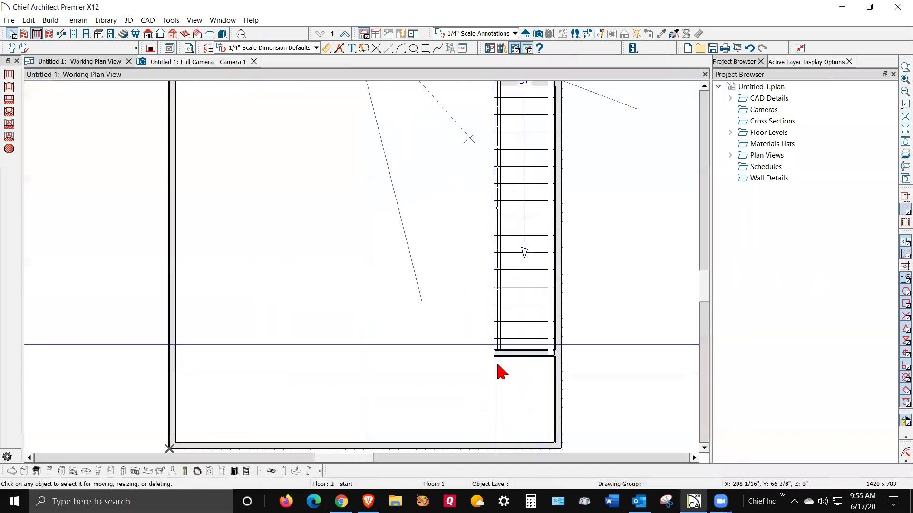
scroll(499, 371, down, 2)
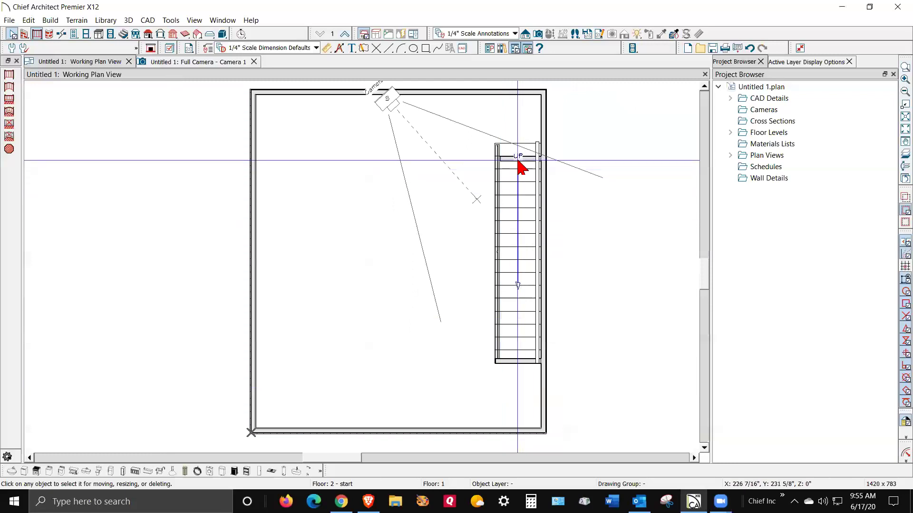
scroll(515, 163, up, 2)
scroll(517, 165, up, 2)
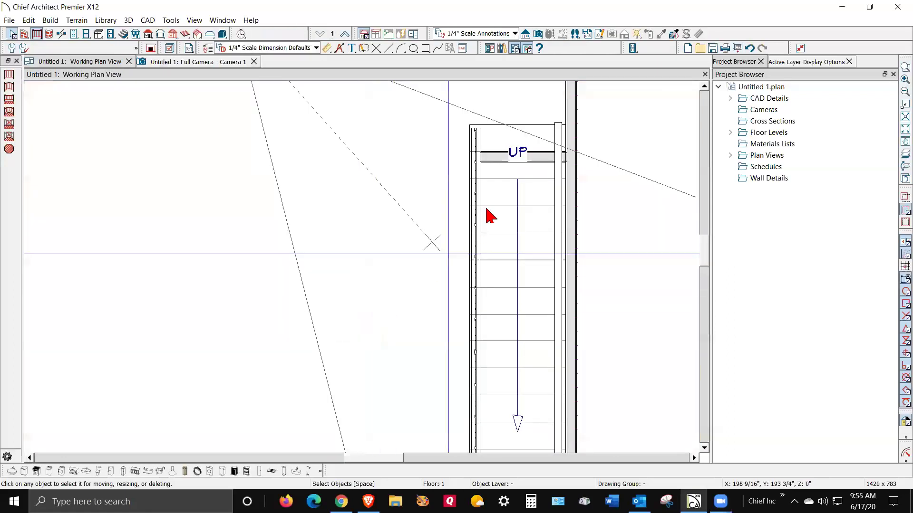
click(532, 156)
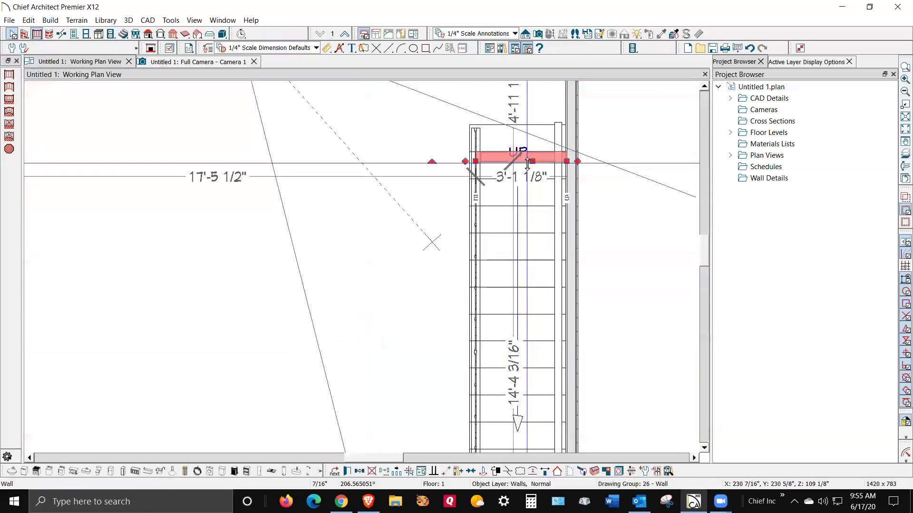
drag(532, 158, 527, 134)
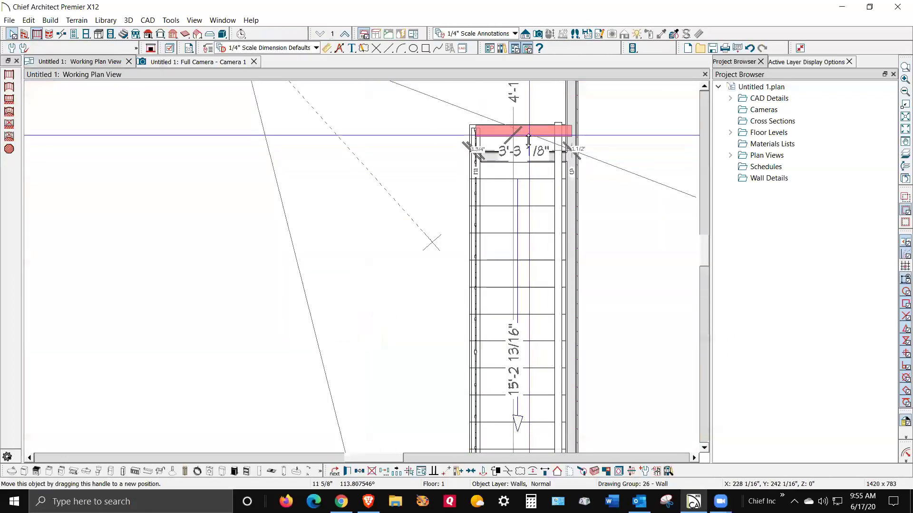
key(ctrl+Tab)
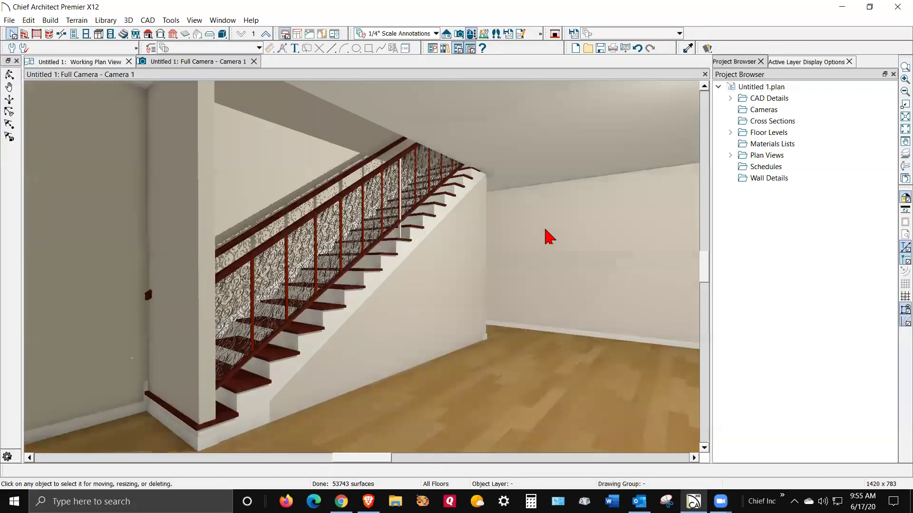
key(ctrl+Tab)
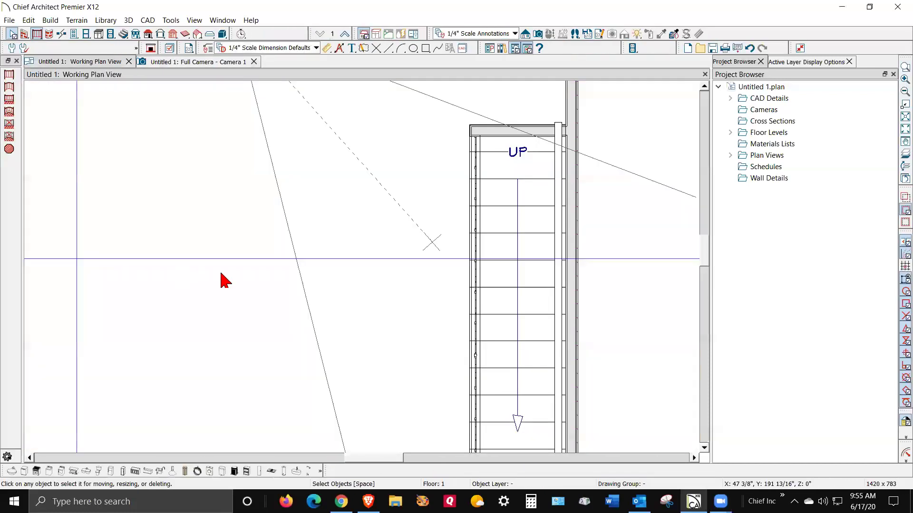
click(513, 131)
drag(512, 151, 536, 184)
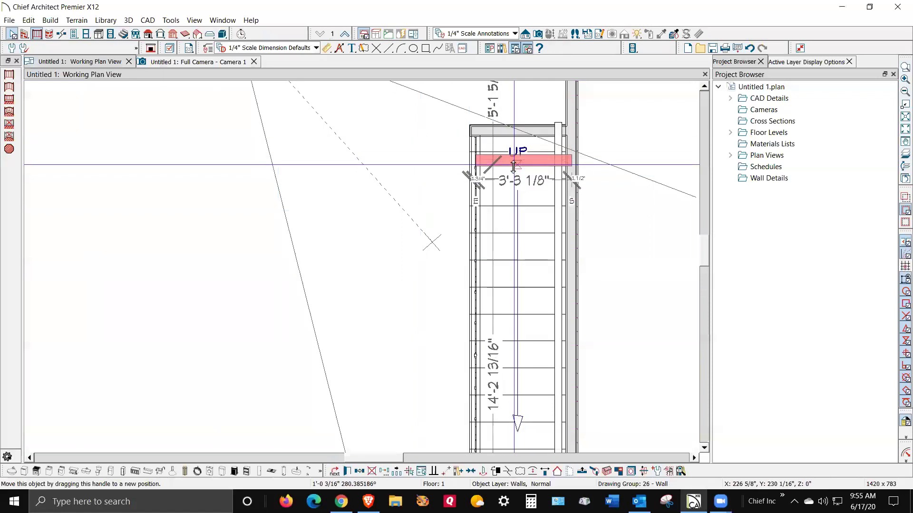
click(625, 229)
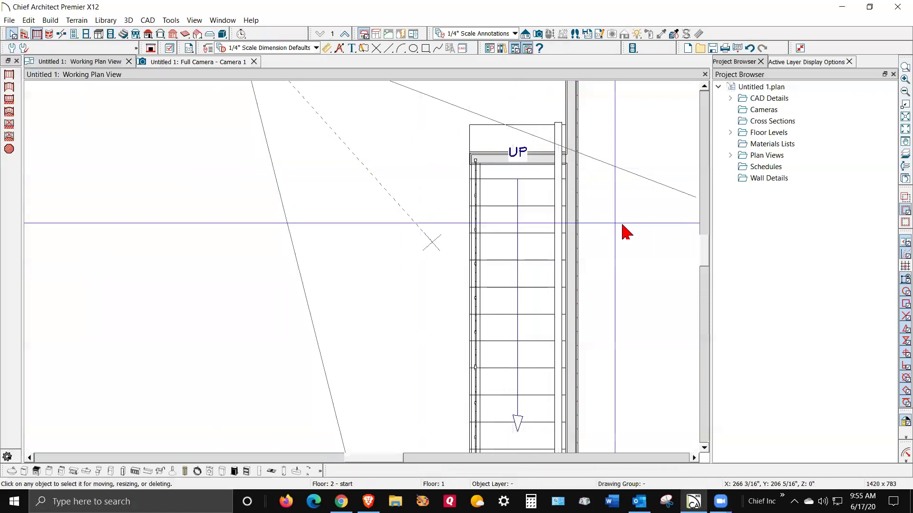
key(ctrl+Tab)
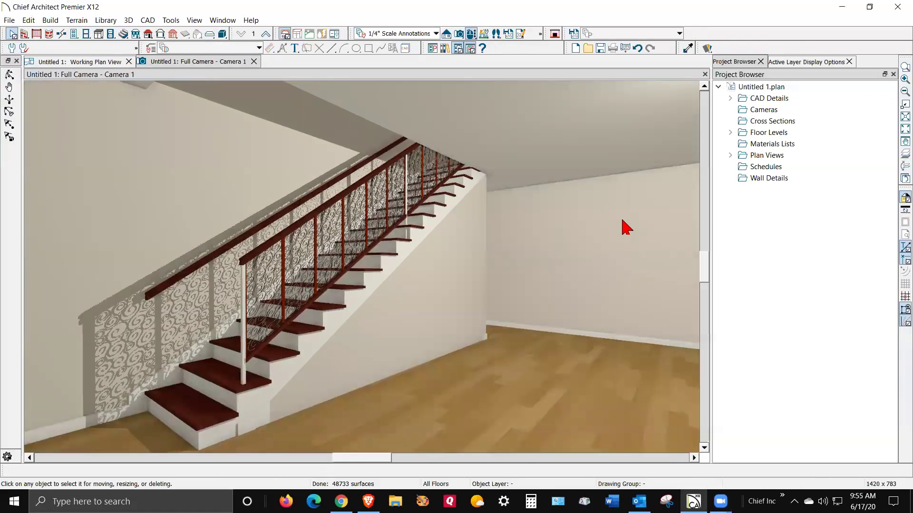
key(ctrl+Tab)
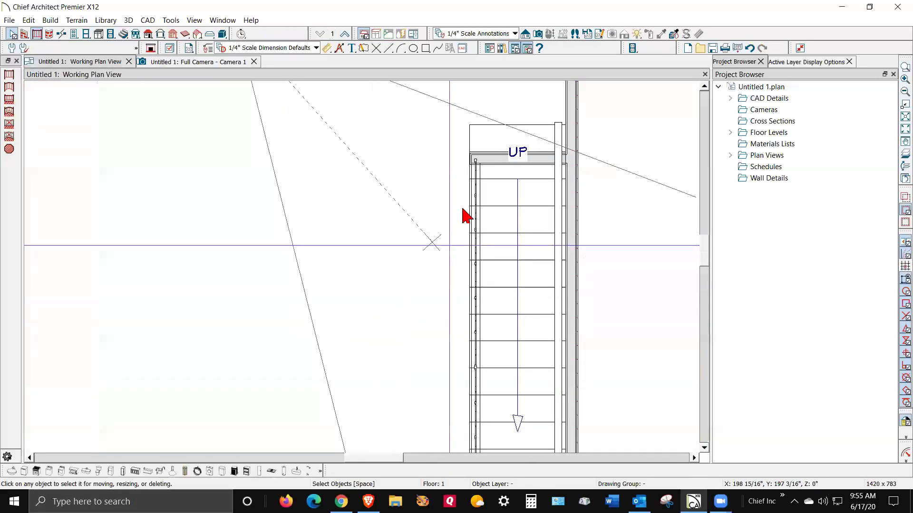
Extend the left stair railing wall past the top step, preview it in 3D, and reselect it.
click(476, 198)
drag(476, 197, 479, 114)
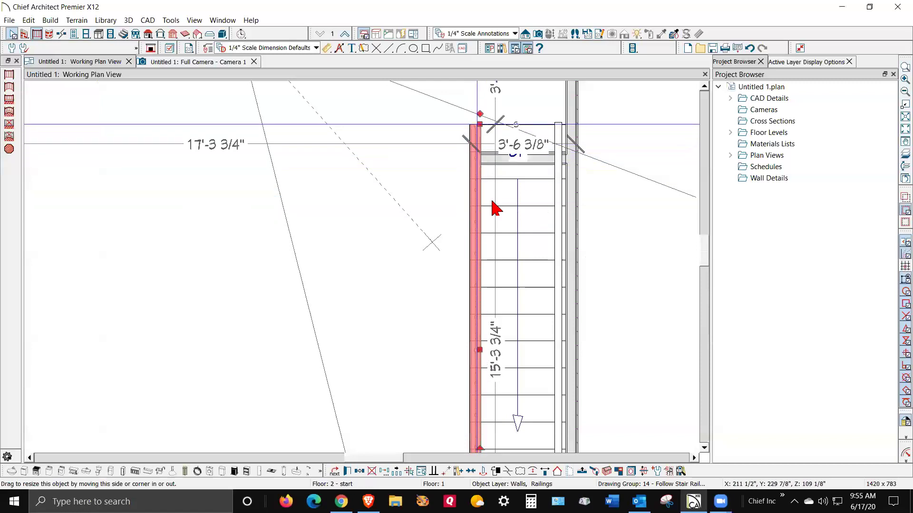
key(ctrl+Tab)
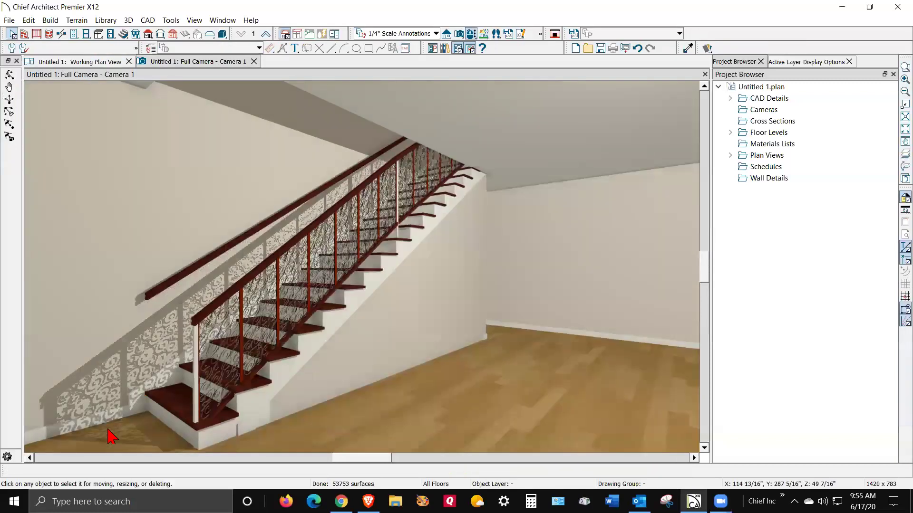
key(ctrl+Tab)
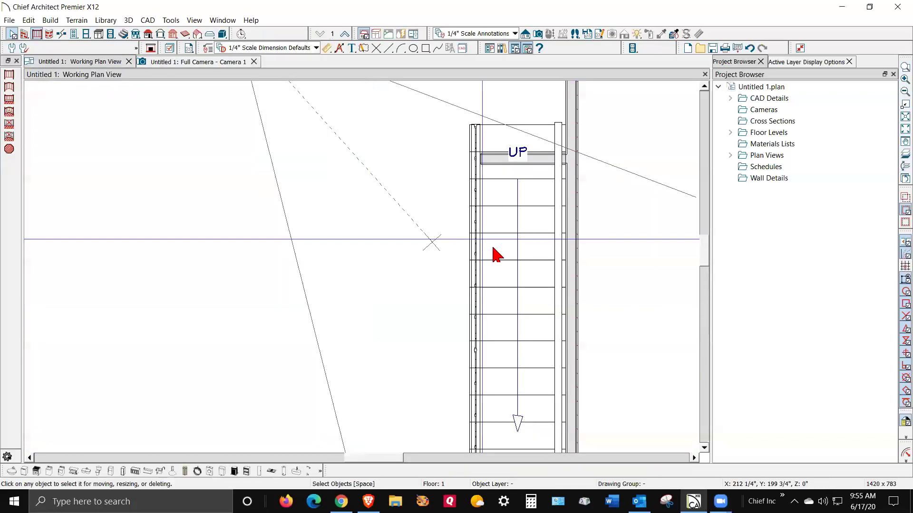
scroll(474, 227, down, 1)
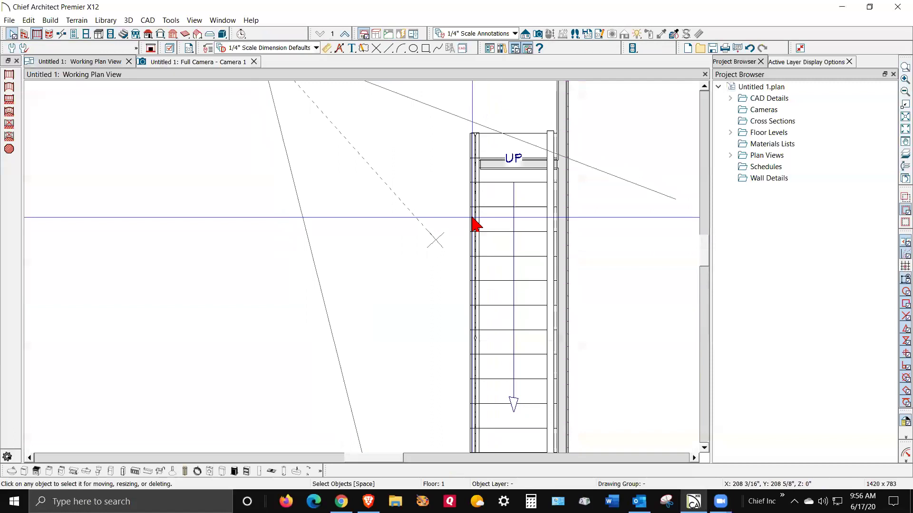
scroll(475, 226, down, 2)
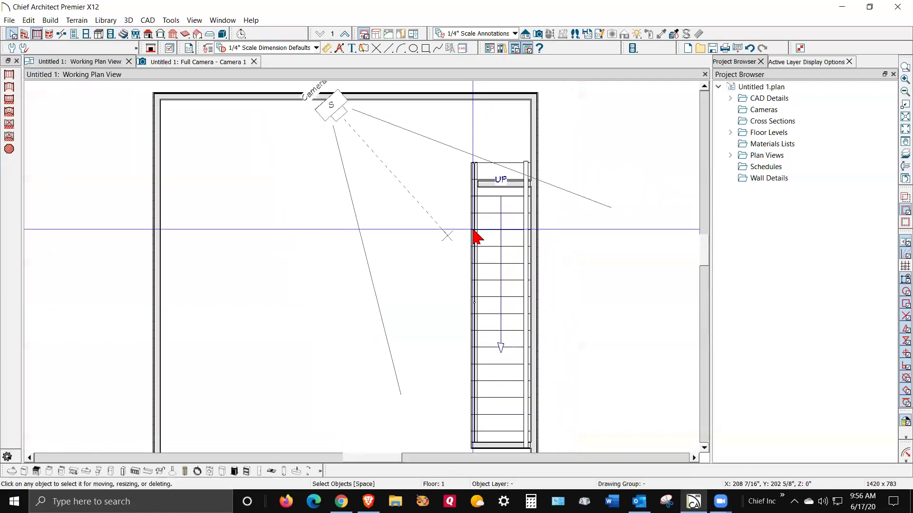
click(476, 270)
scroll(437, 292, down, 1)
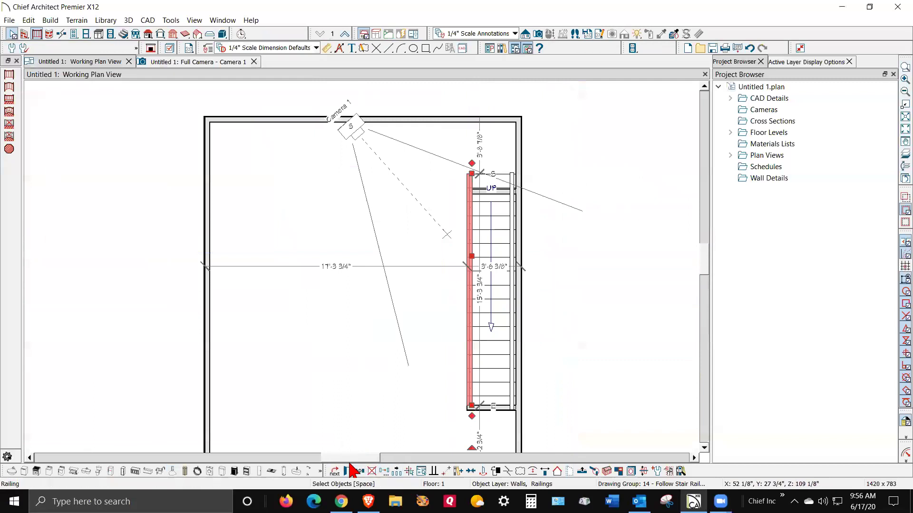
double_click(447, 196)
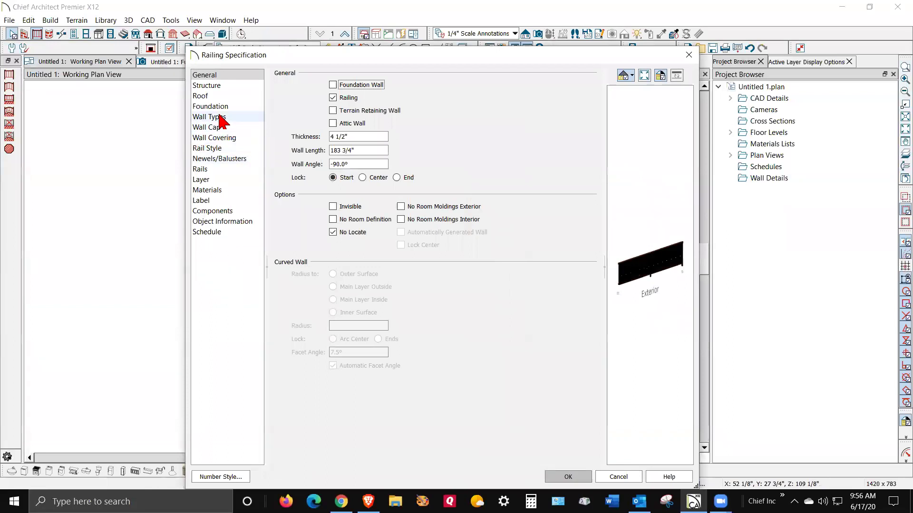
click(212, 149)
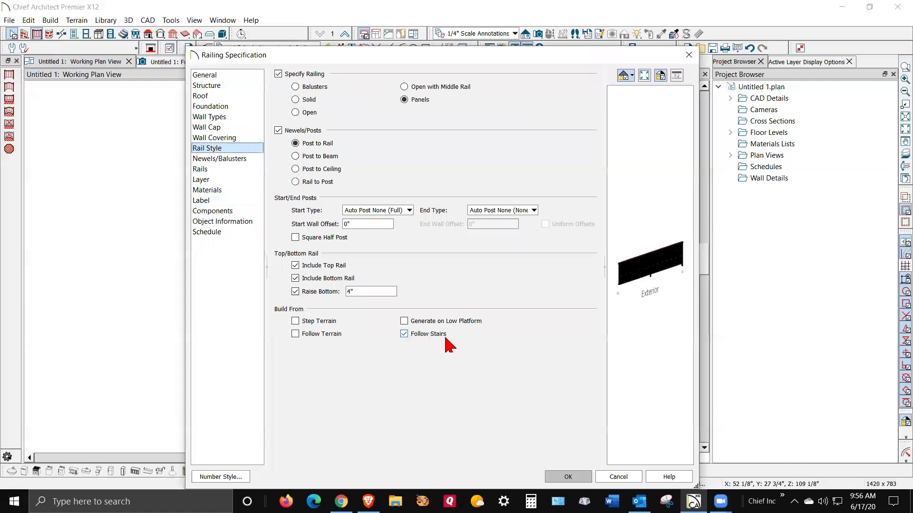
click(568, 476)
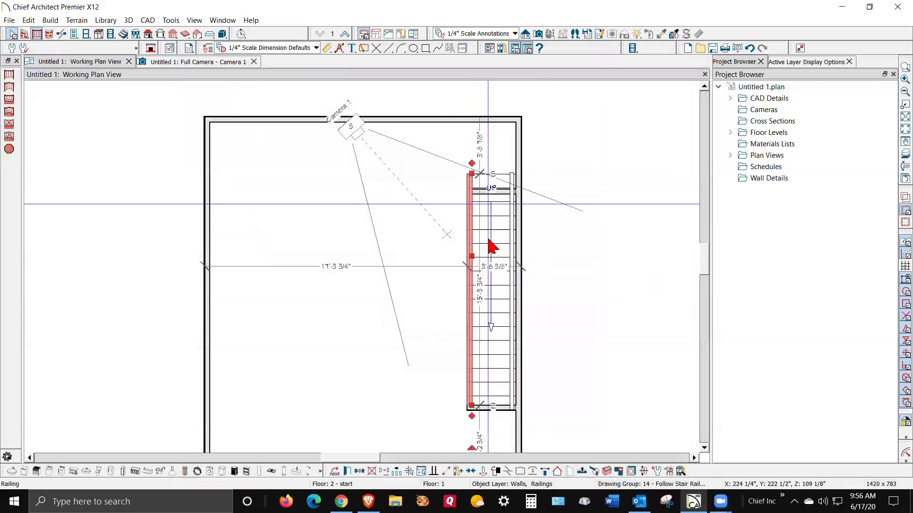
key(ctrl+Tab)
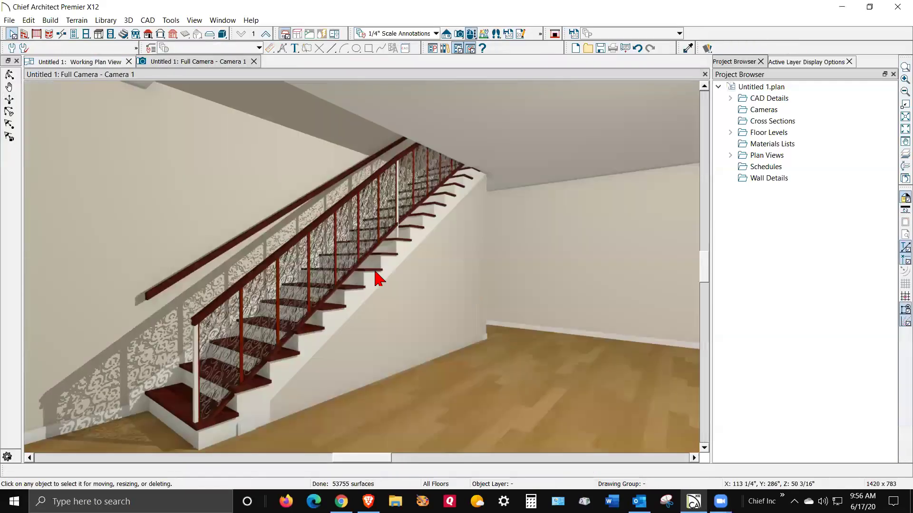
key(ctrl+Tab)
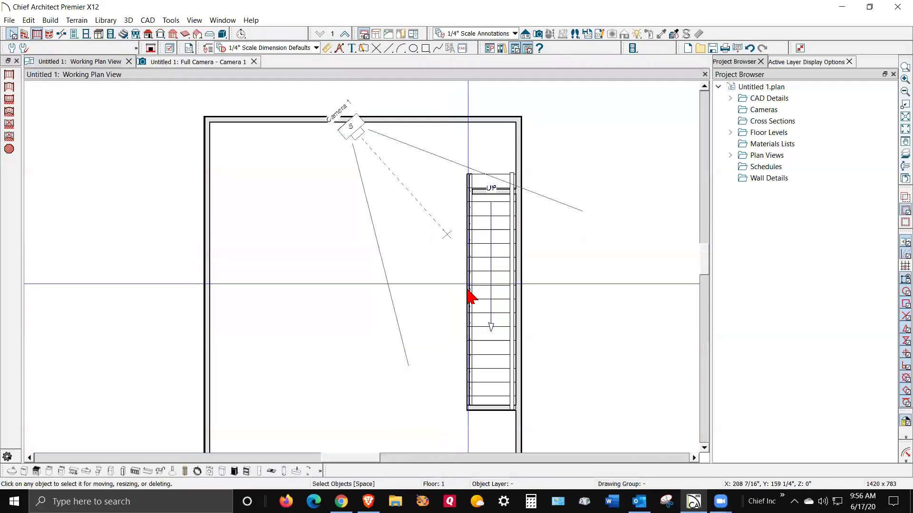
click(474, 300)
key(Tab)
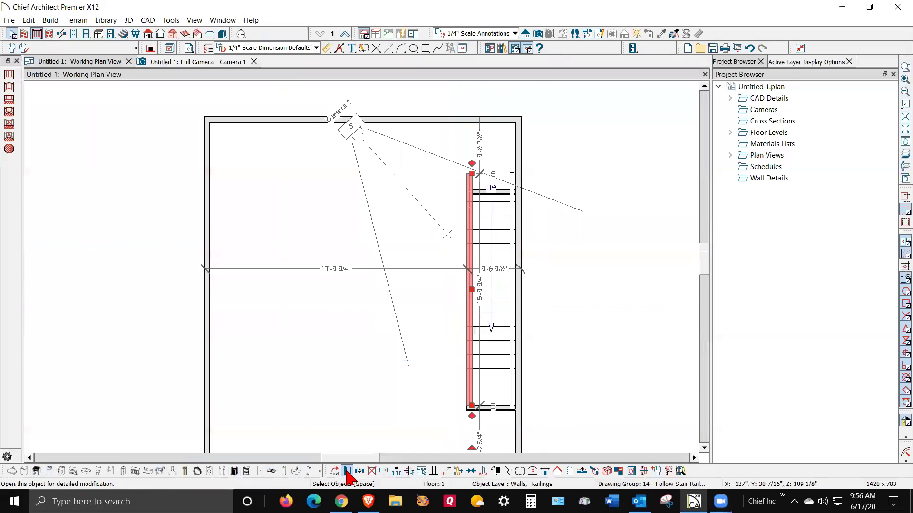
Replace the railing's Super Scroll panels with the Ironwork Spires design in Railing Specification.
key(ctrl+e)
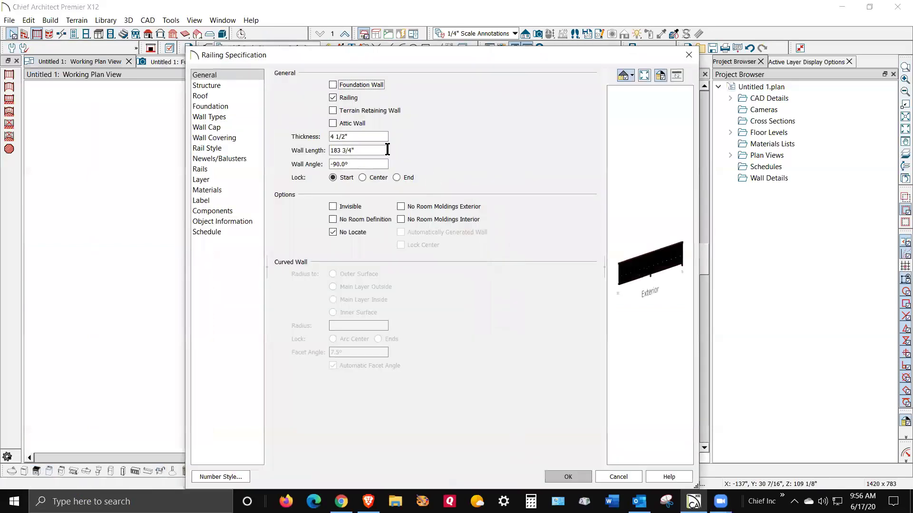
click(206, 149)
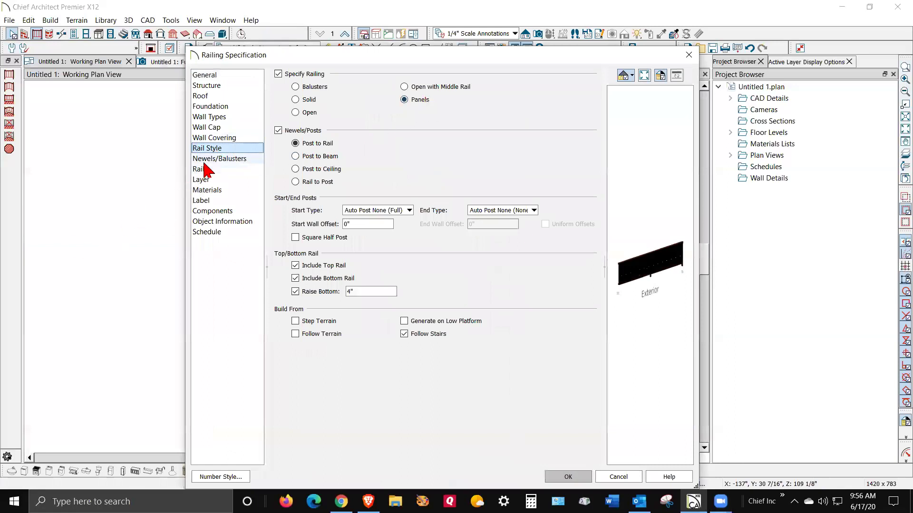
click(219, 159)
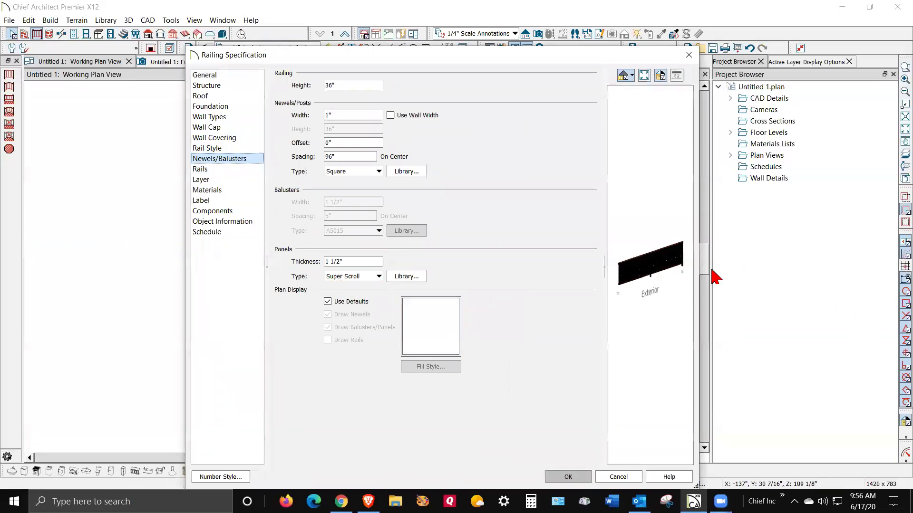
scroll(653, 282, up, 2)
scroll(651, 271, up, 3)
scroll(647, 249, up, 3)
scroll(642, 250, up, 2)
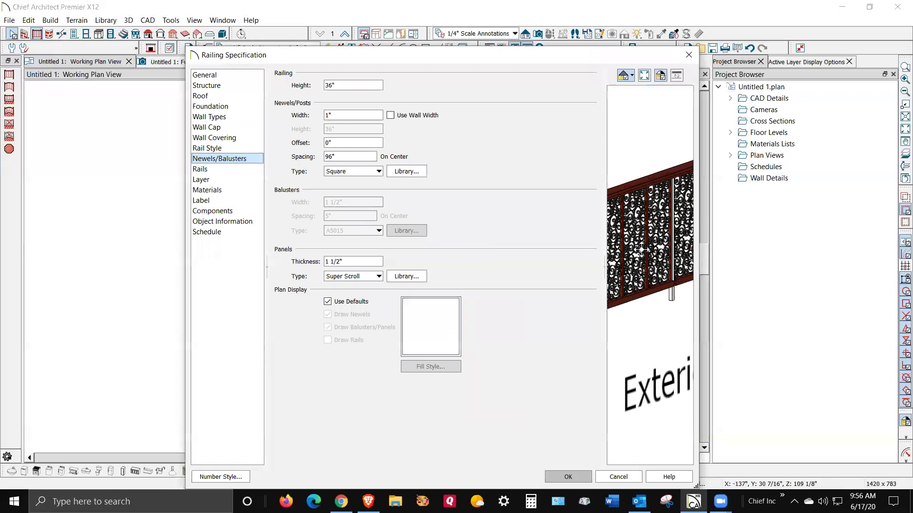
scroll(641, 250, up, 2)
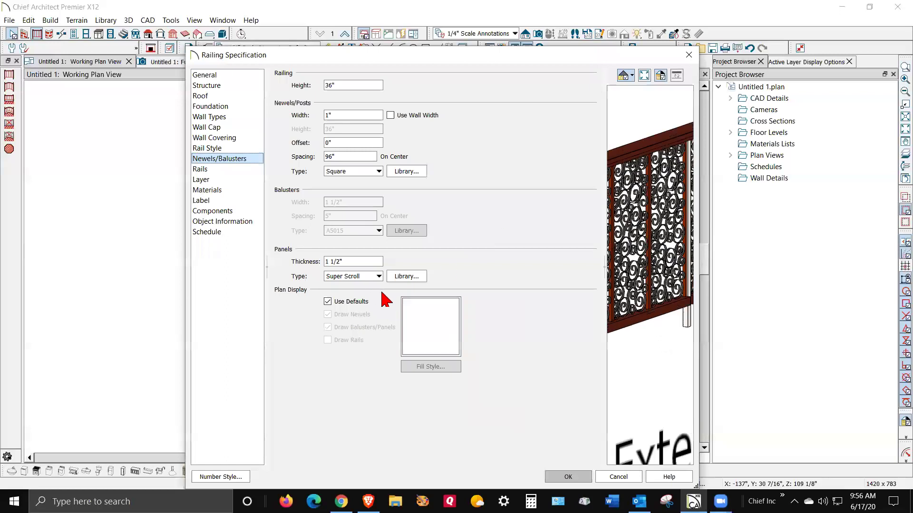
click(407, 277)
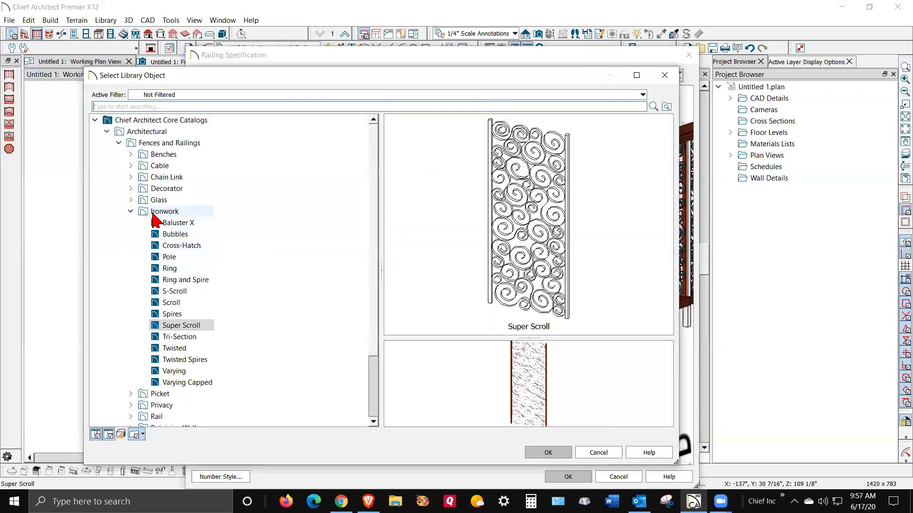
click(164, 211)
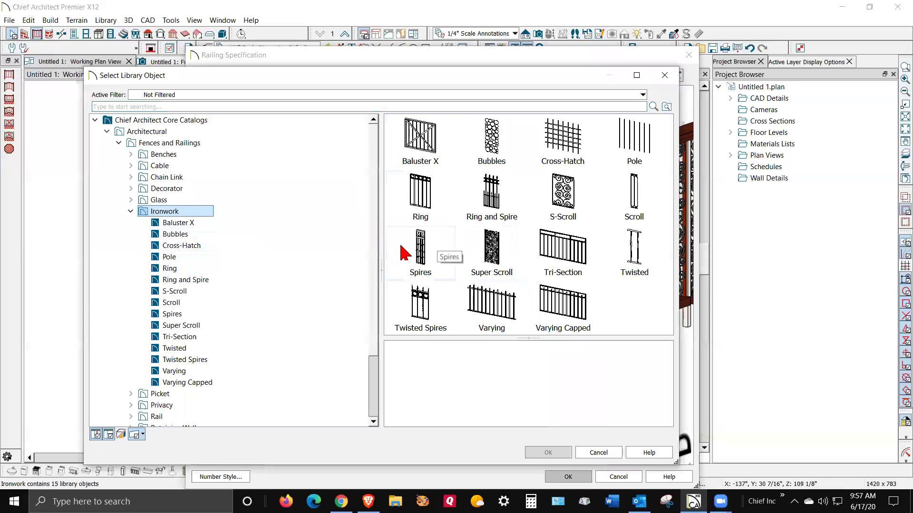
click(428, 258)
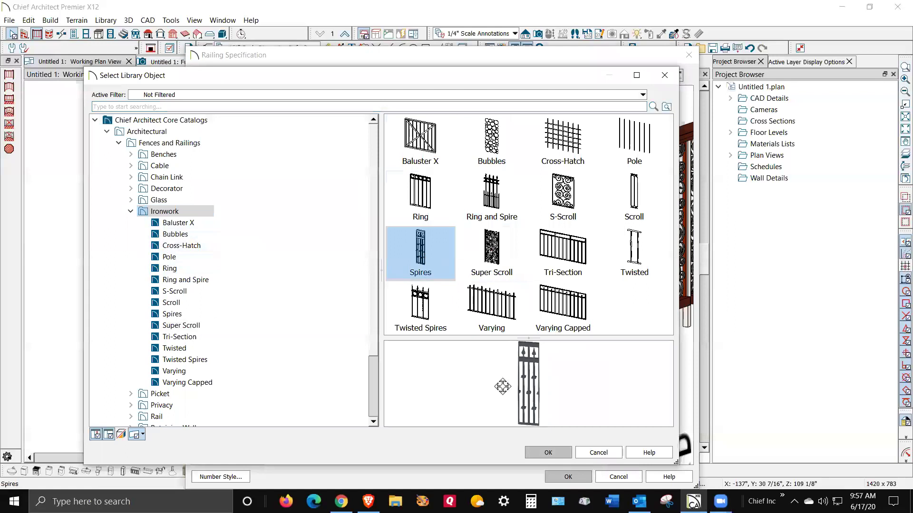
click(548, 453)
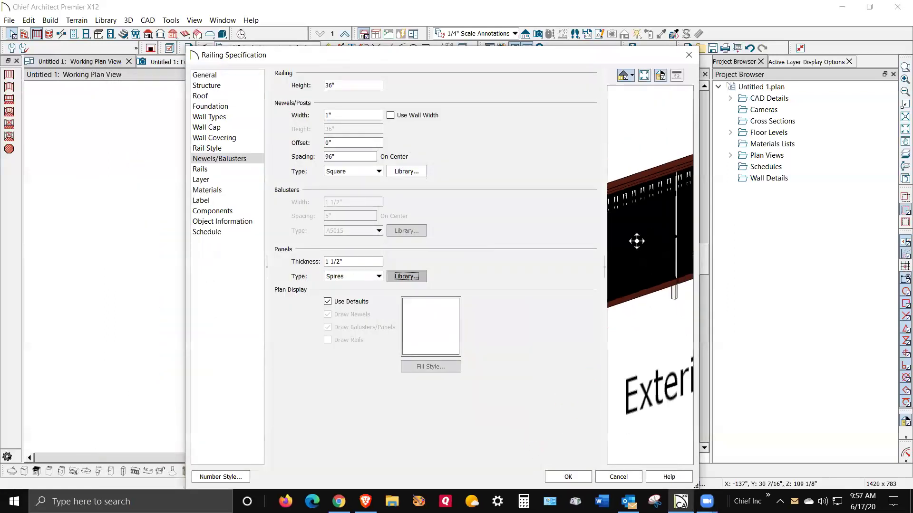
Apply the Spires panel settings, deselect the railing, and switch to the Camera 1 view.
click(568, 476)
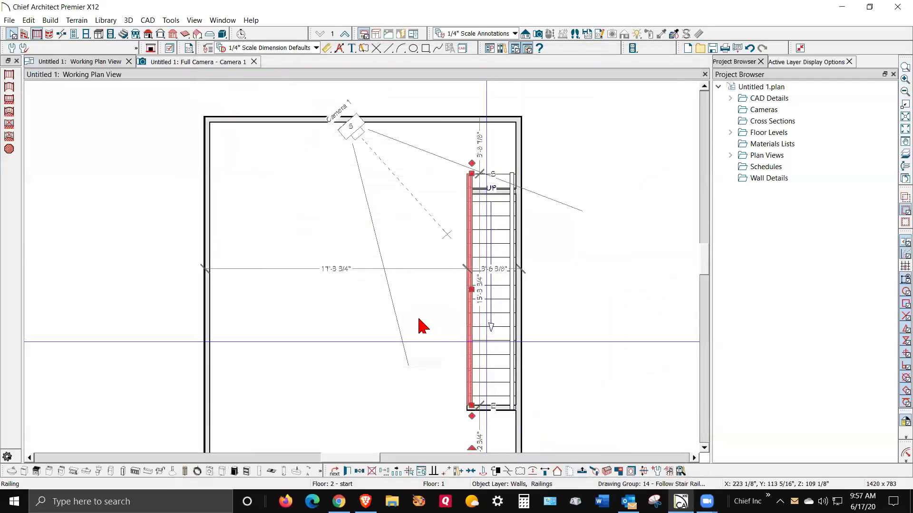
key(Escape)
click(293, 367)
key(ctrl+Tab)
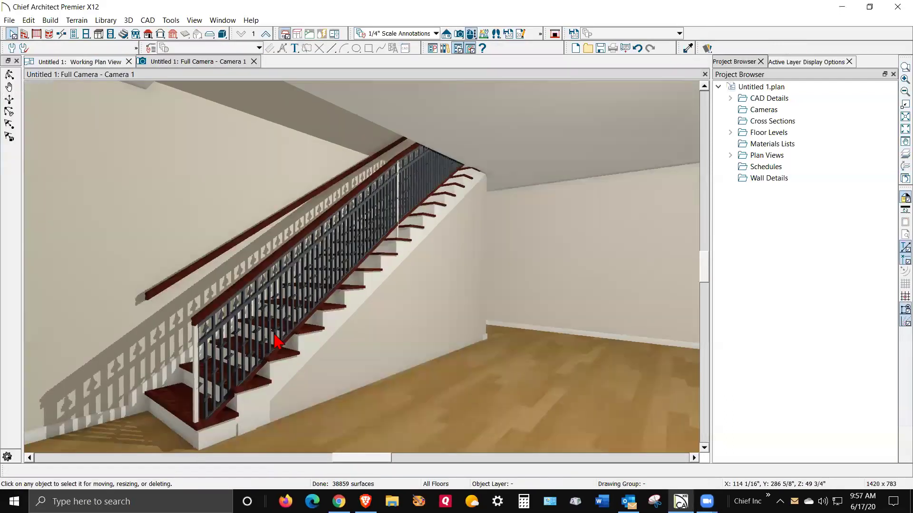
scroll(220, 360, up, 2)
scroll(220, 361, up, 1)
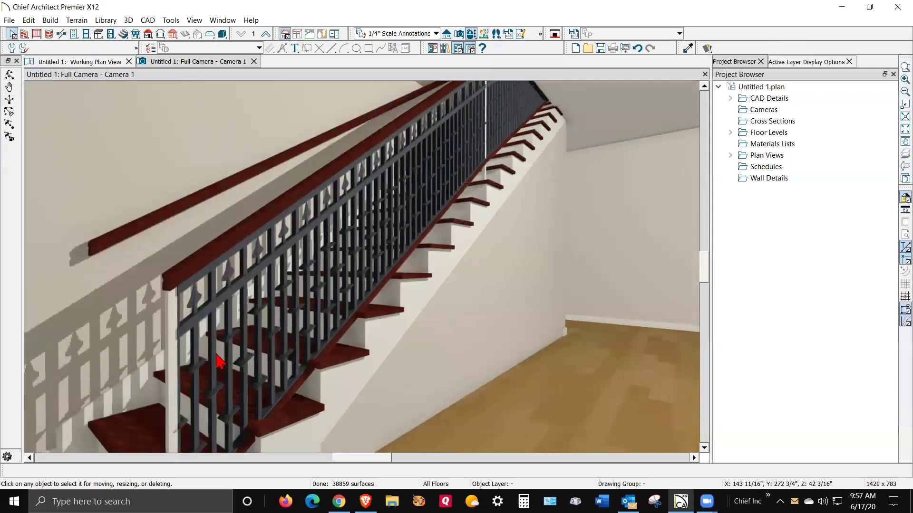
scroll(220, 361, down, 3)
scroll(220, 362, up, 6)
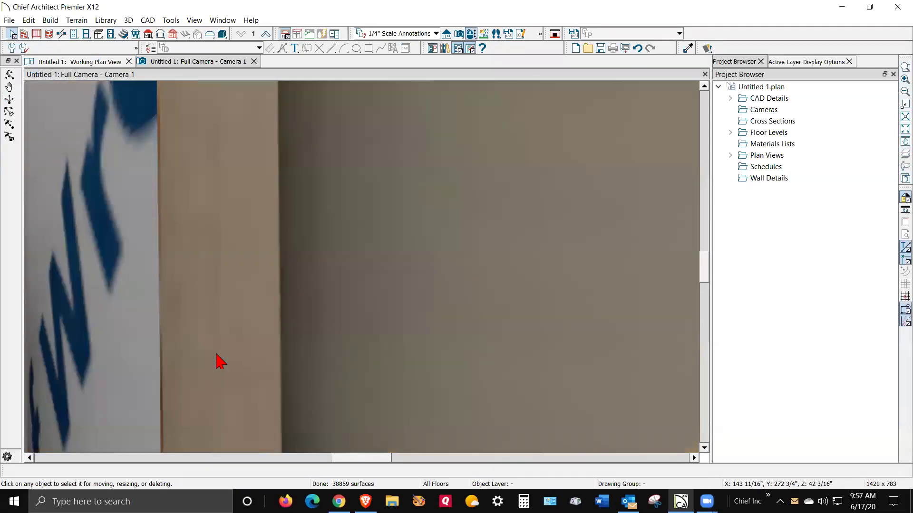
scroll(219, 362, down, 6)
scroll(220, 362, up, 1)
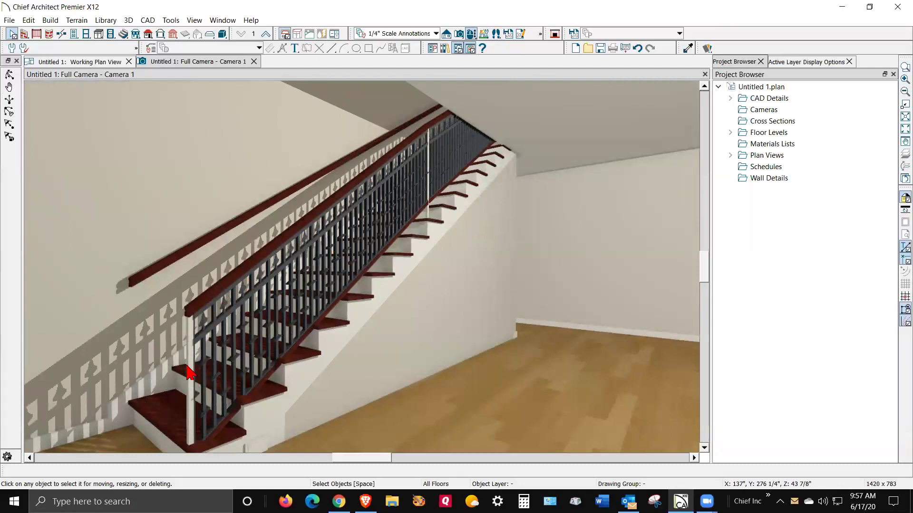
scroll(189, 375, up, 1)
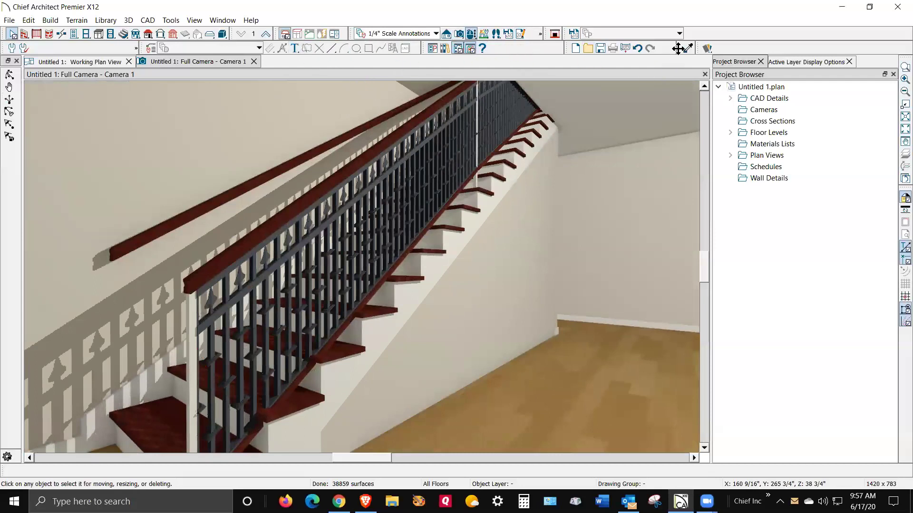
Paint the bone-coloured post with Iron Rough and orbit around the staircase.
click(688, 48)
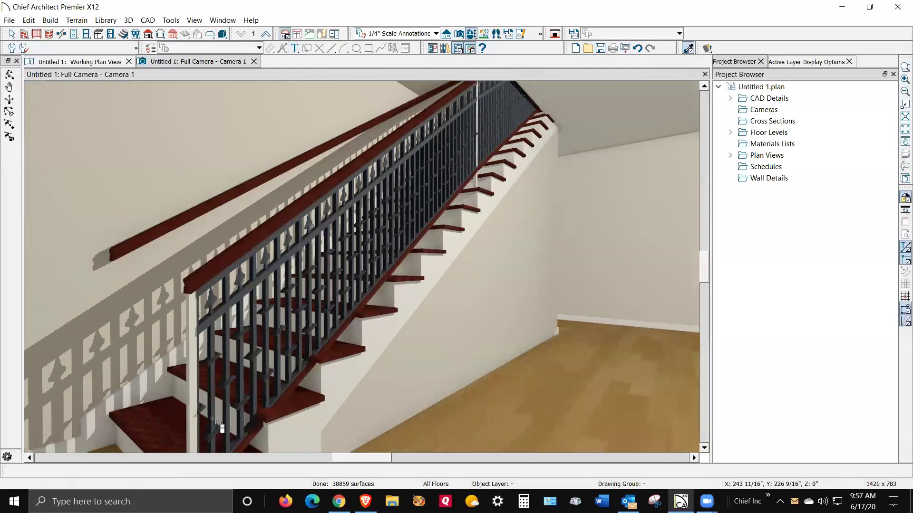
click(220, 411)
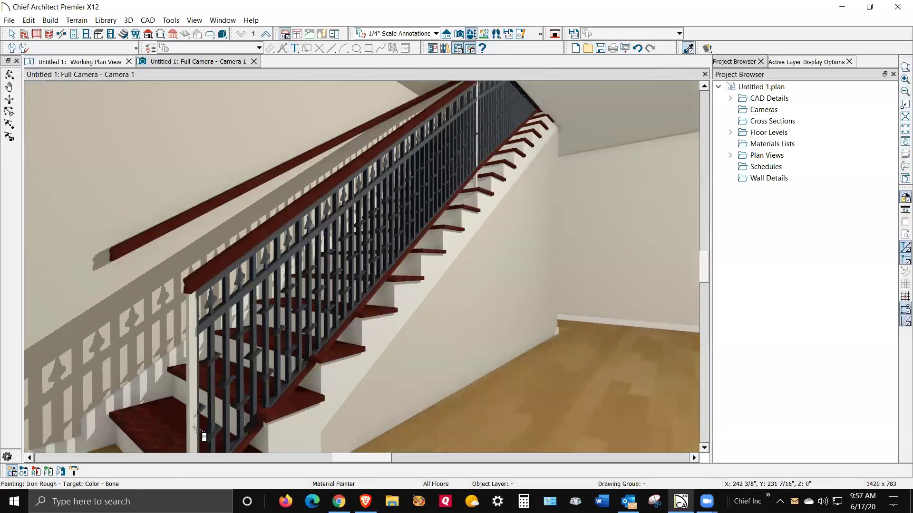
middle_drag(204, 436, 329, 390)
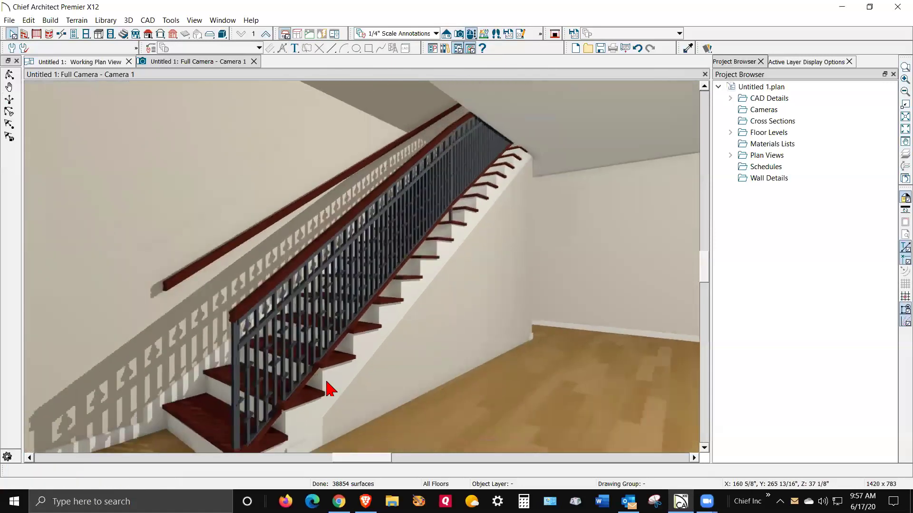